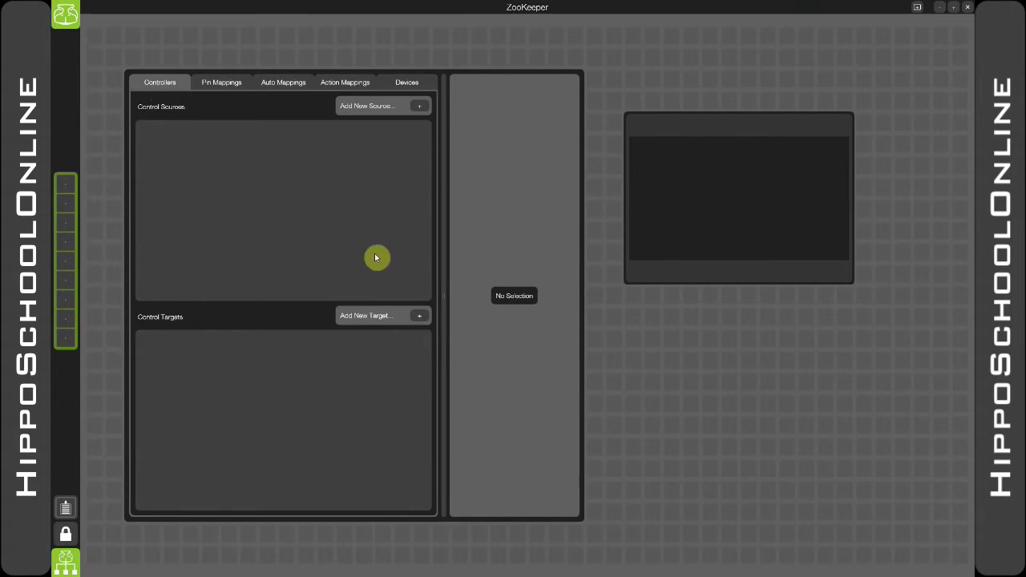
- Browse the control source and control target type lists without adding anything
click(423, 107)
click(403, 107)
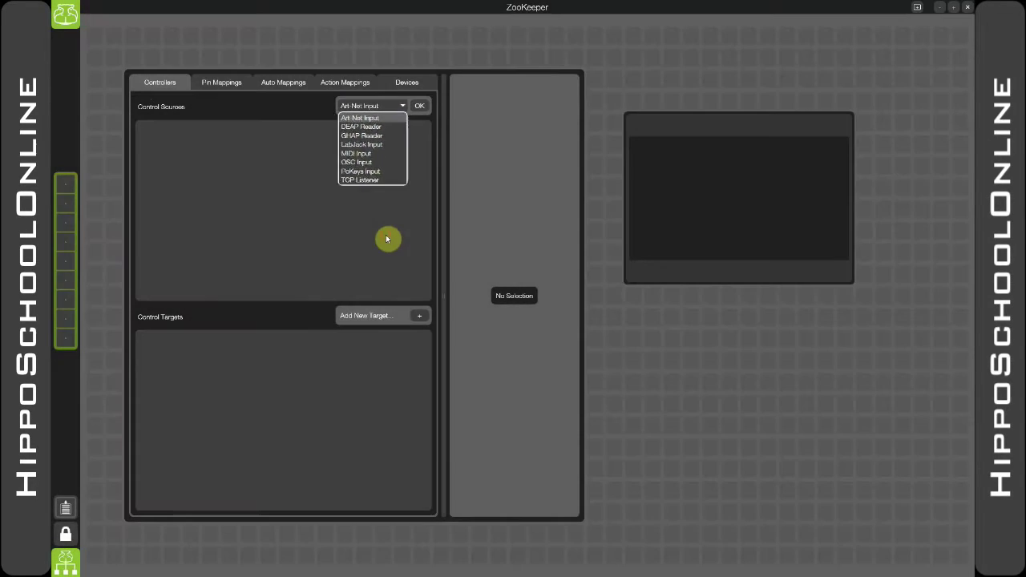
click(387, 240)
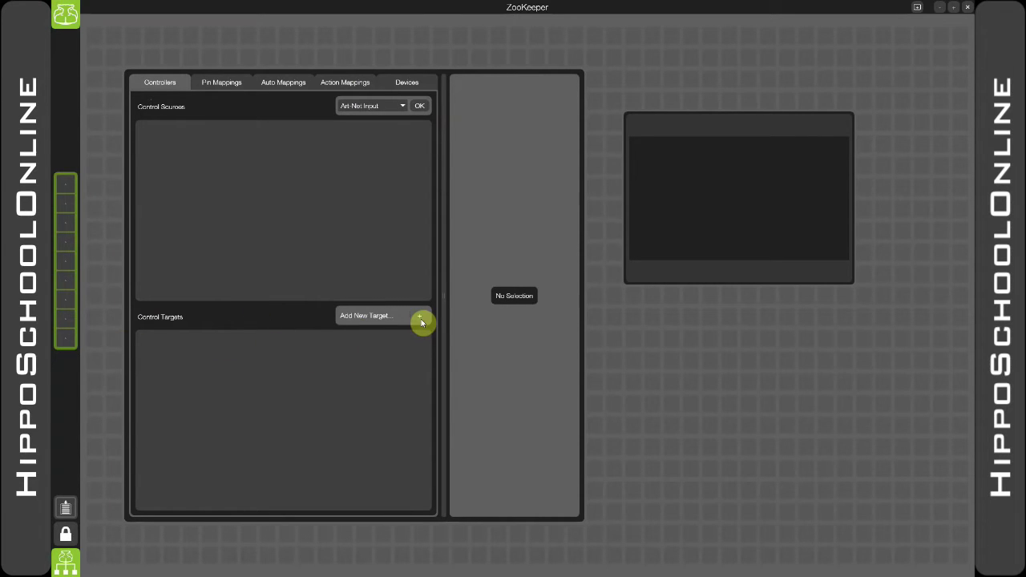
click(418, 316)
click(391, 319)
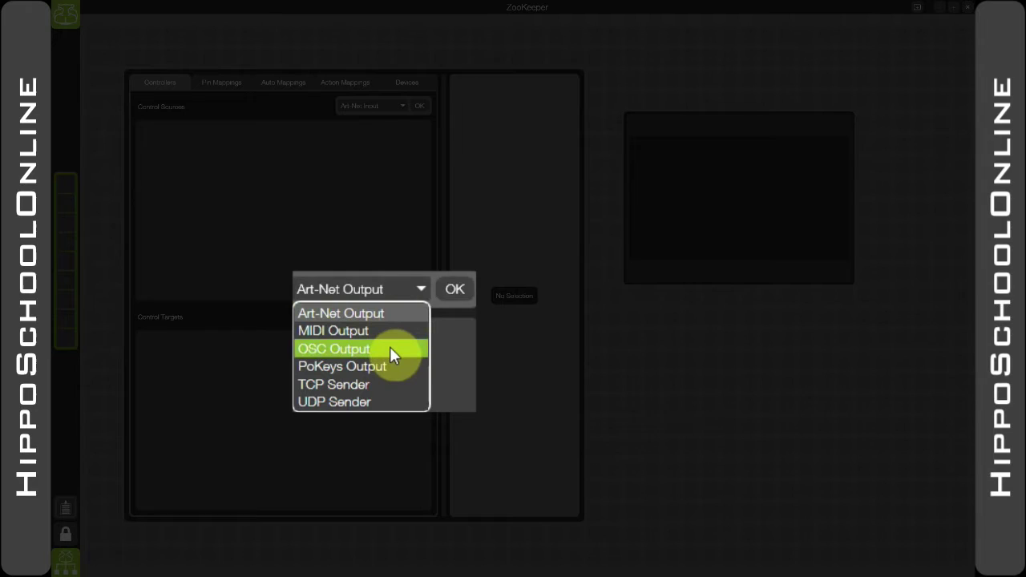
click(400, 403)
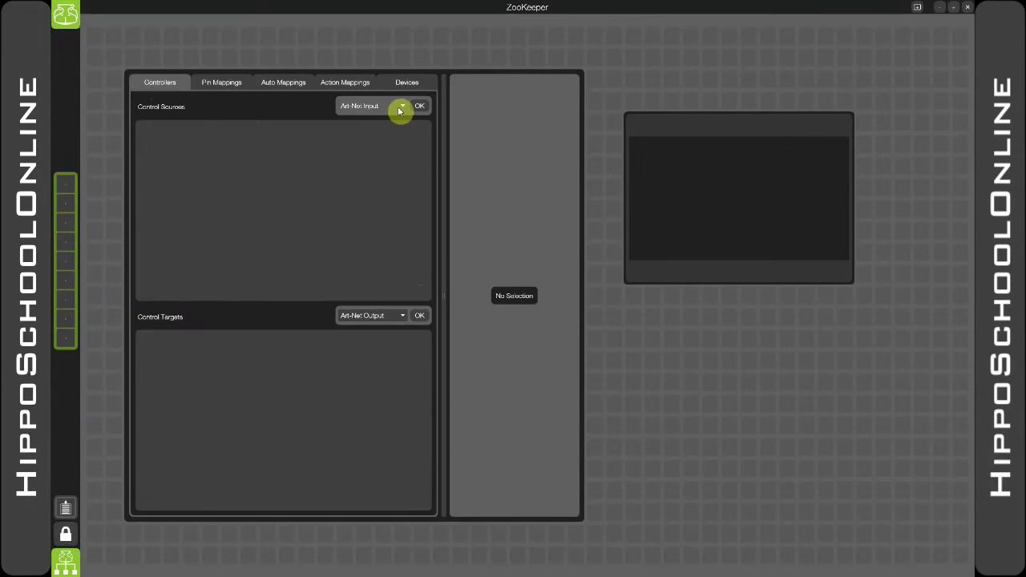
- Add a new control source of type MIDI Input
click(399, 108)
click(386, 155)
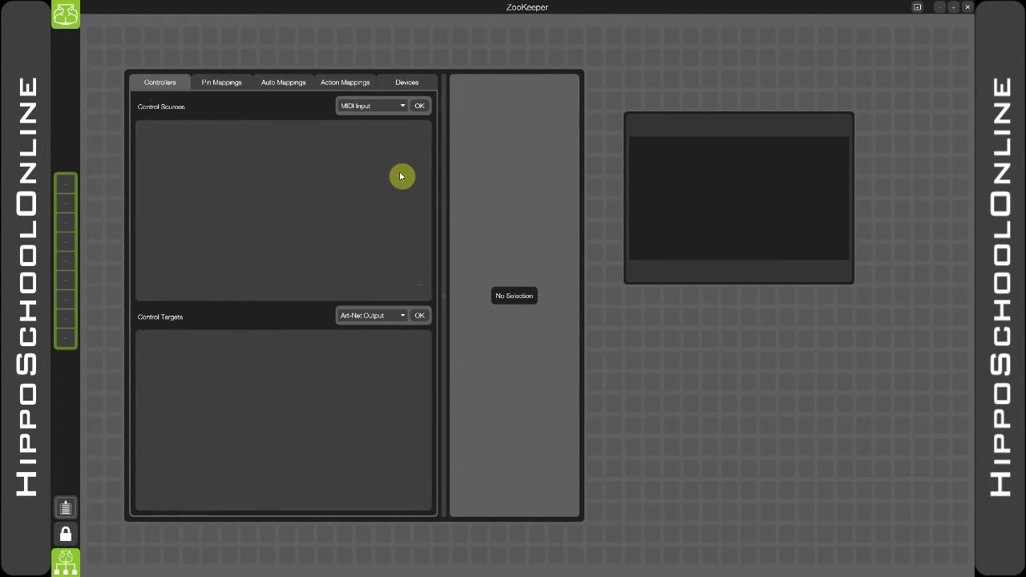
click(420, 107)
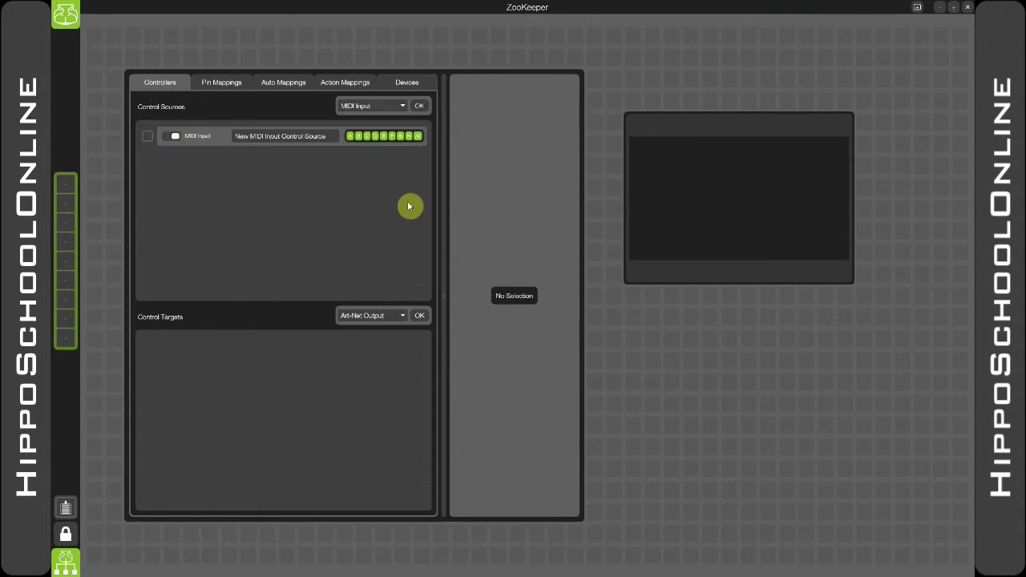
- Set the MIDI Input source's input port and feedback port both to BCF2000
click(225, 142)
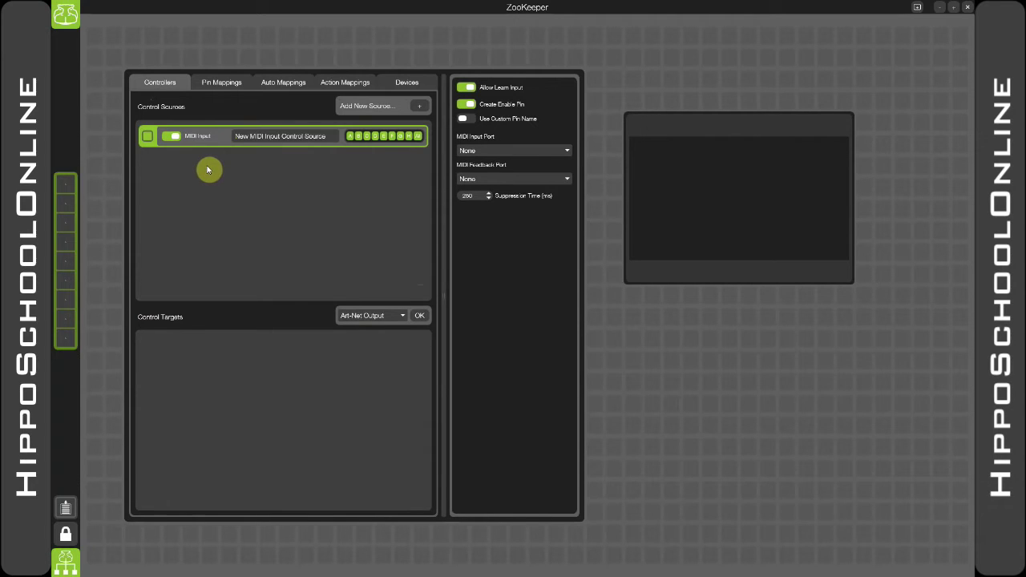
click(526, 151)
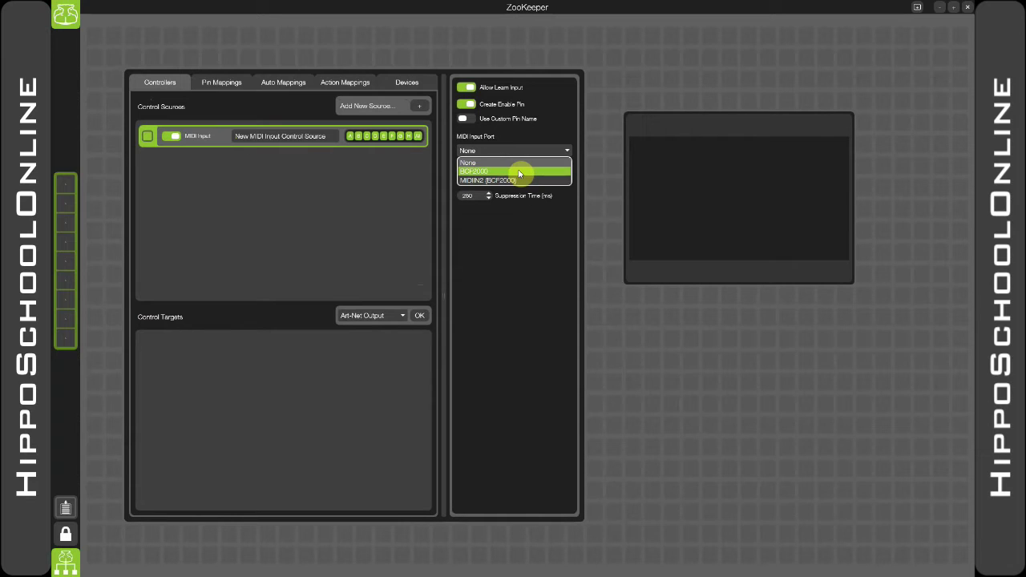
click(518, 173)
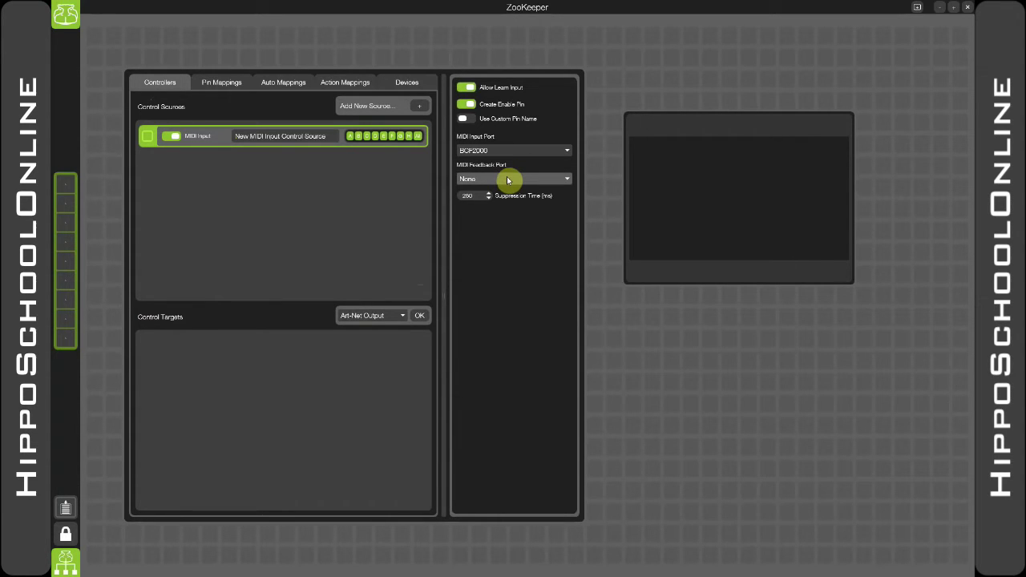
click(507, 180)
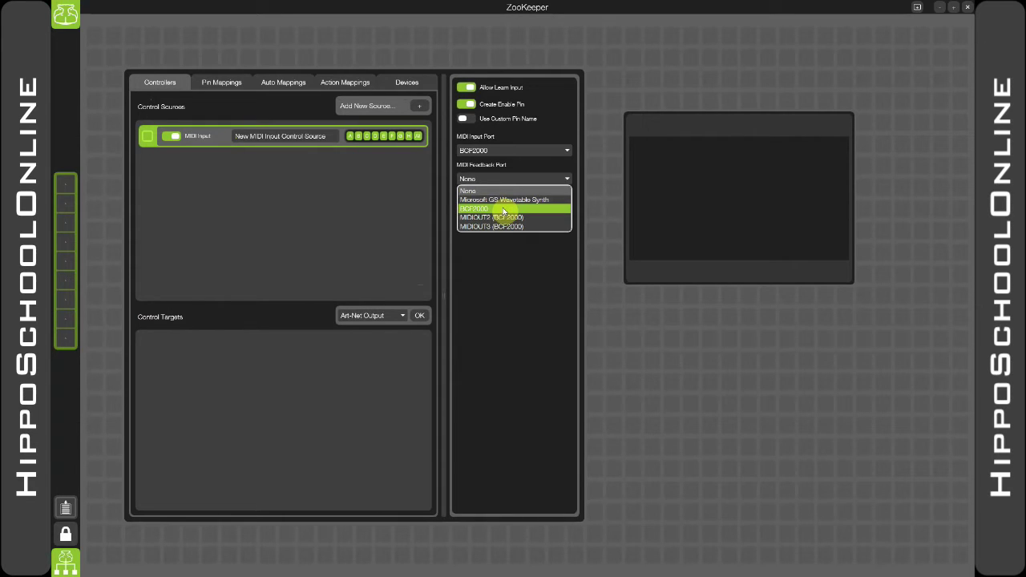
click(504, 209)
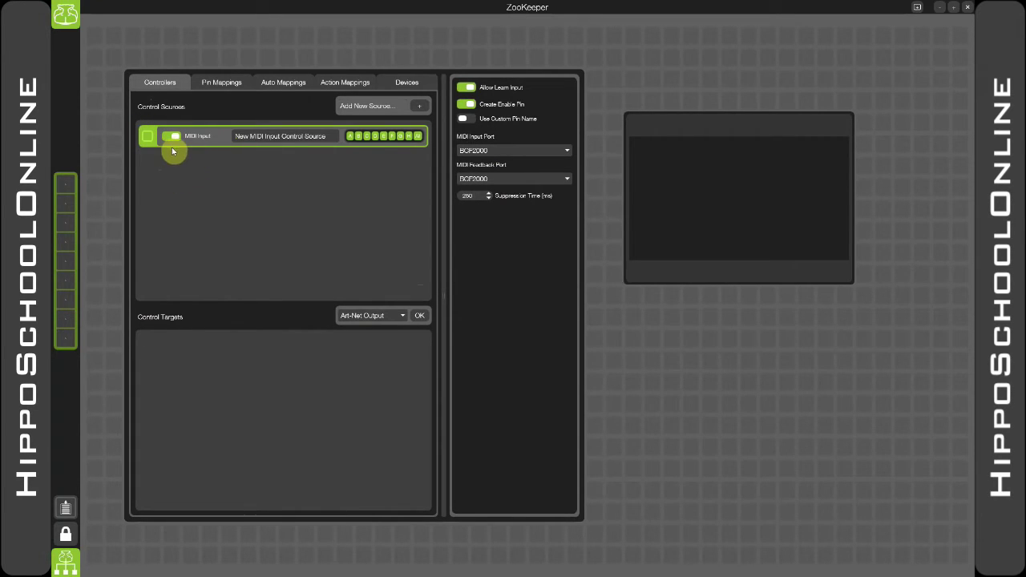
click(239, 182)
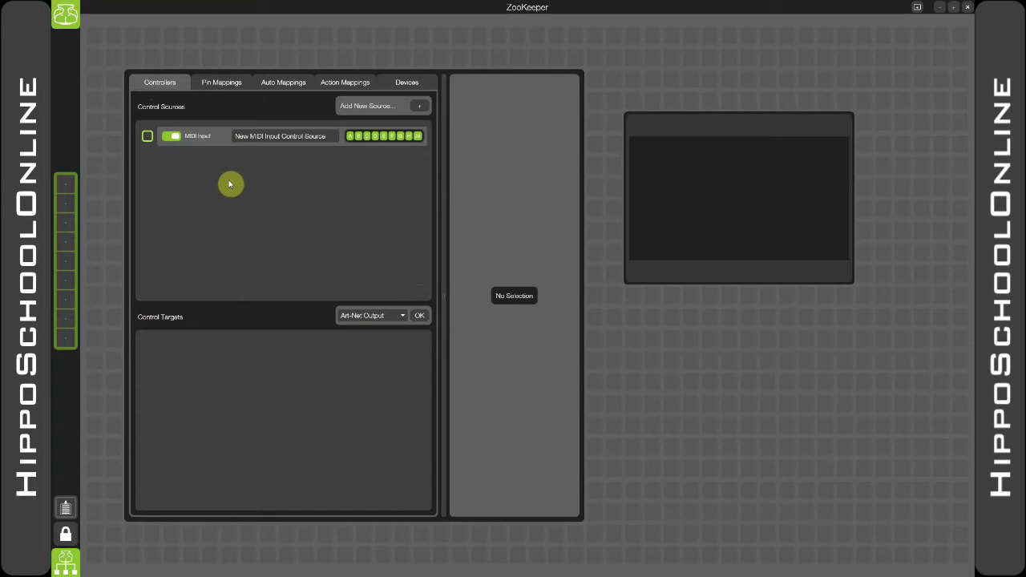
- Add the Engine pins Mix1/Layer1/Mixer/Level and Mix1/Layer2/Mixer/Level to Pin Mappings
click(228, 89)
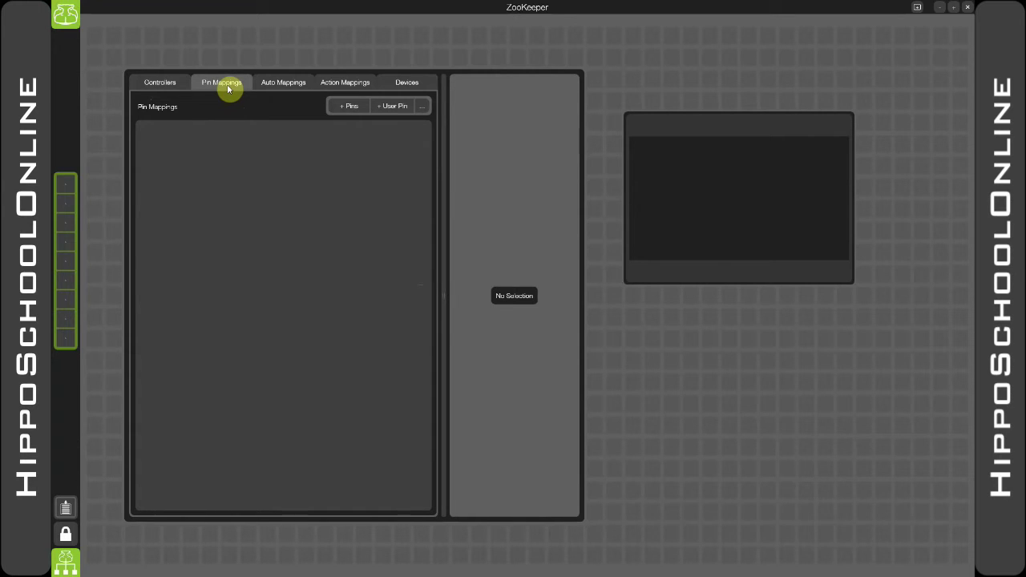
click(346, 109)
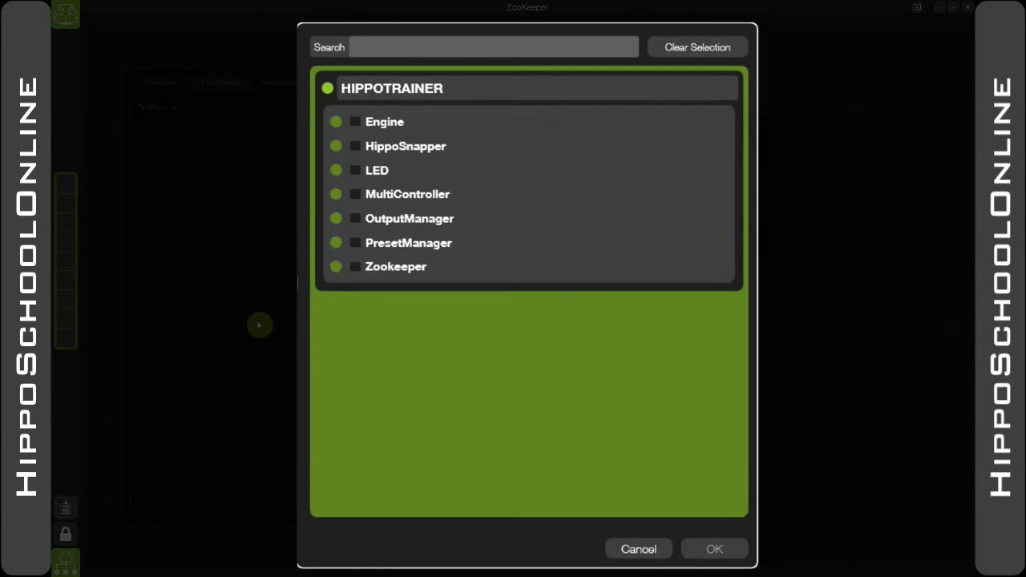
click(397, 127)
click(339, 158)
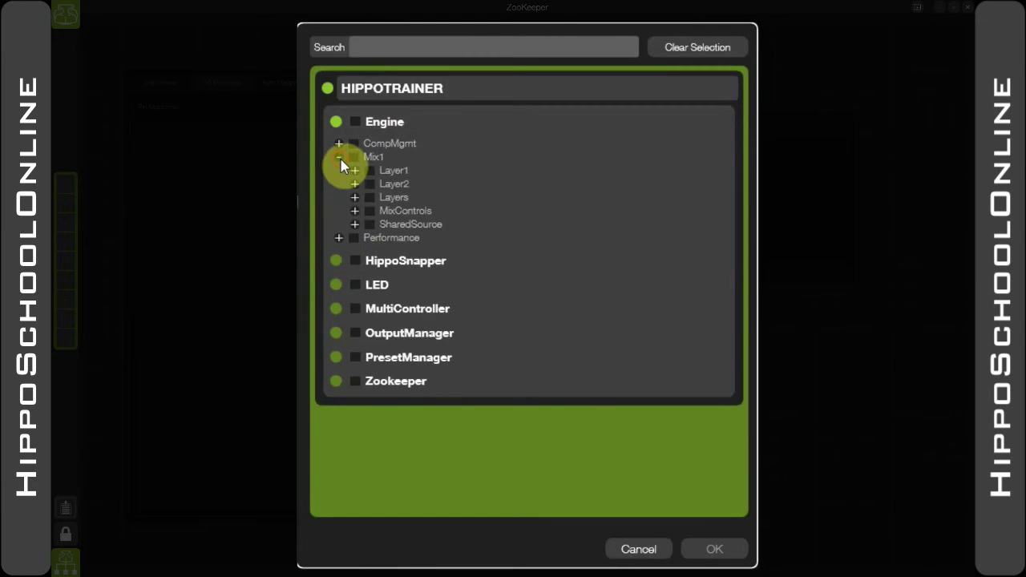
click(354, 171)
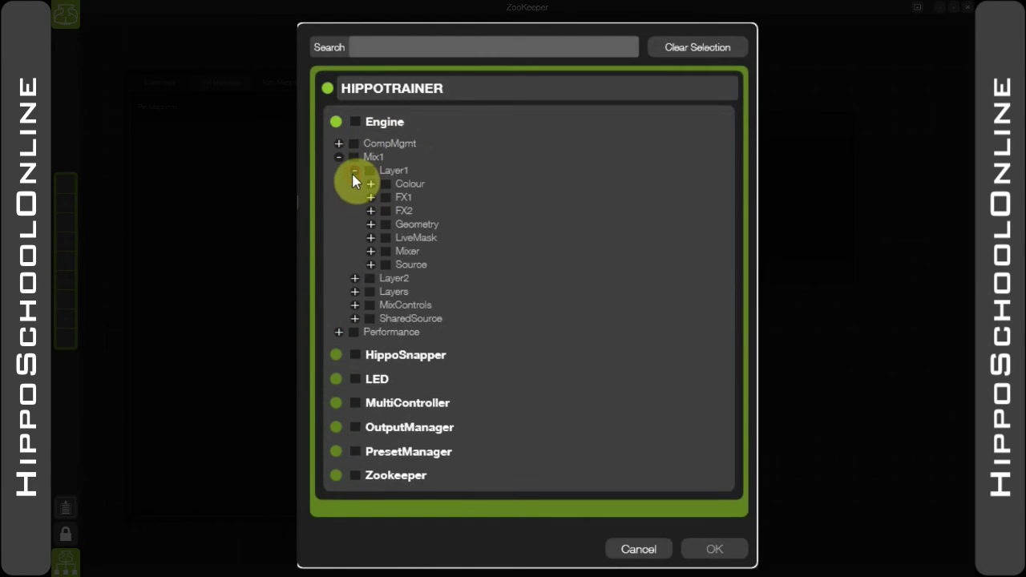
click(356, 279)
click(370, 252)
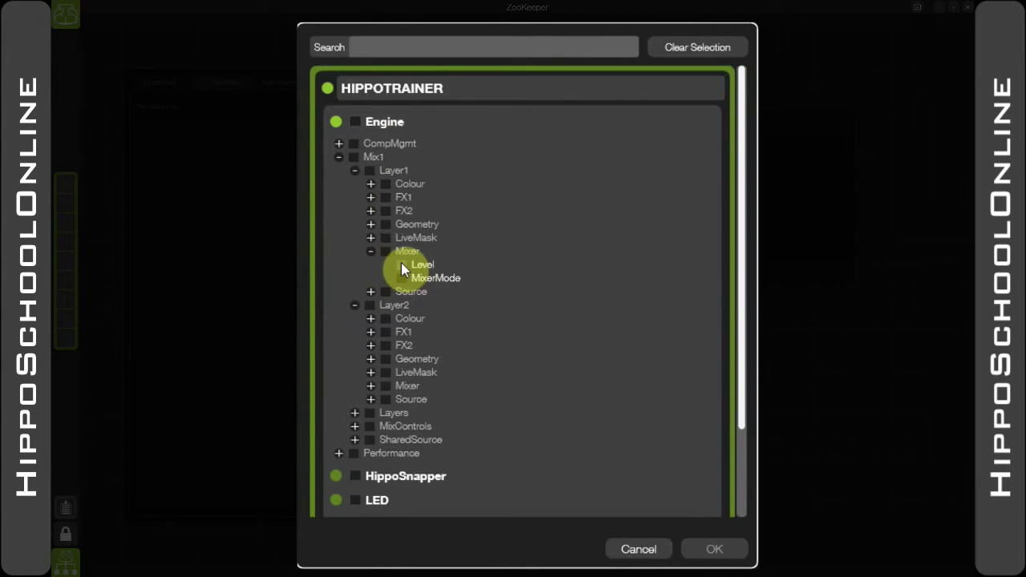
click(401, 264)
click(370, 387)
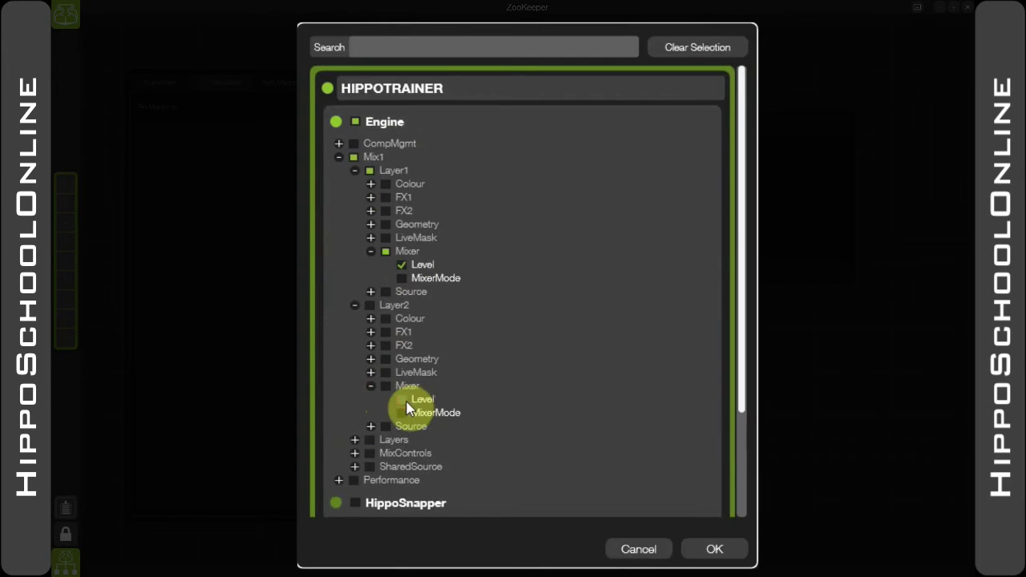
click(402, 400)
click(715, 549)
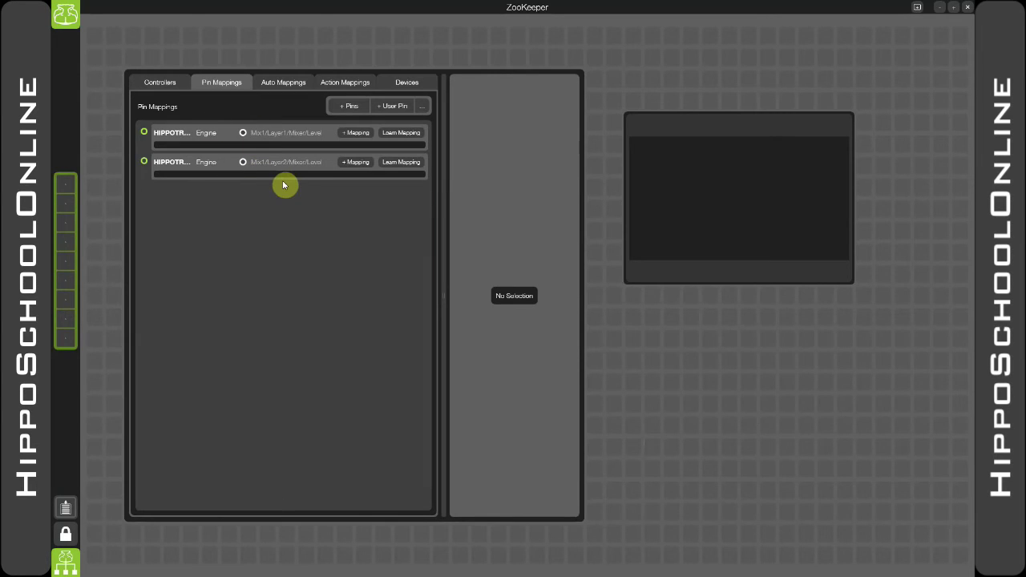
- Select the Mix1/Layer1/Mixer/Level pin row to show its Mapped Pin details
click(287, 132)
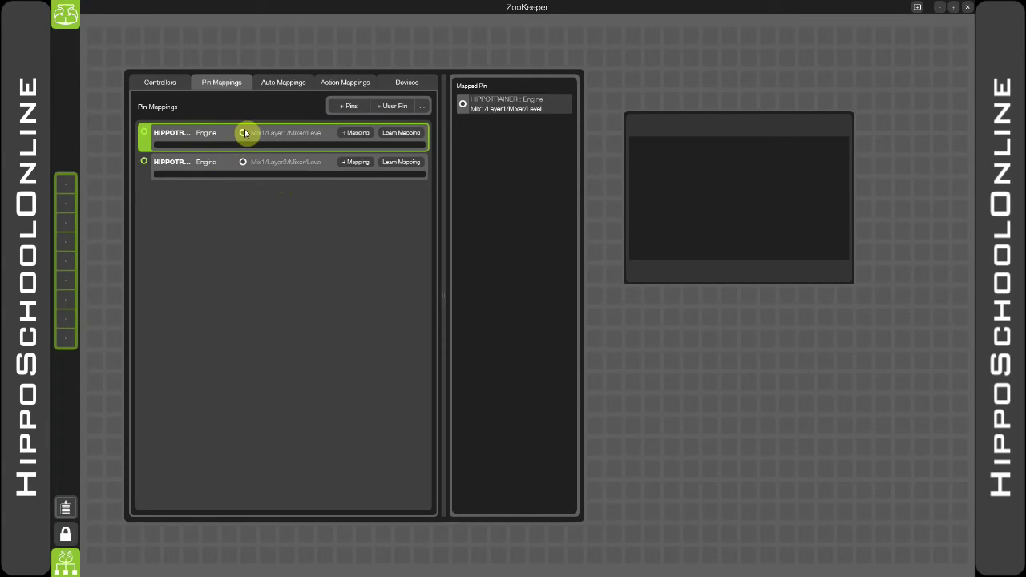
- Place Level faders for the Layer1 and Layer2 pins on the canvas and test the Layer1 fader
drag(245, 133, 654, 346)
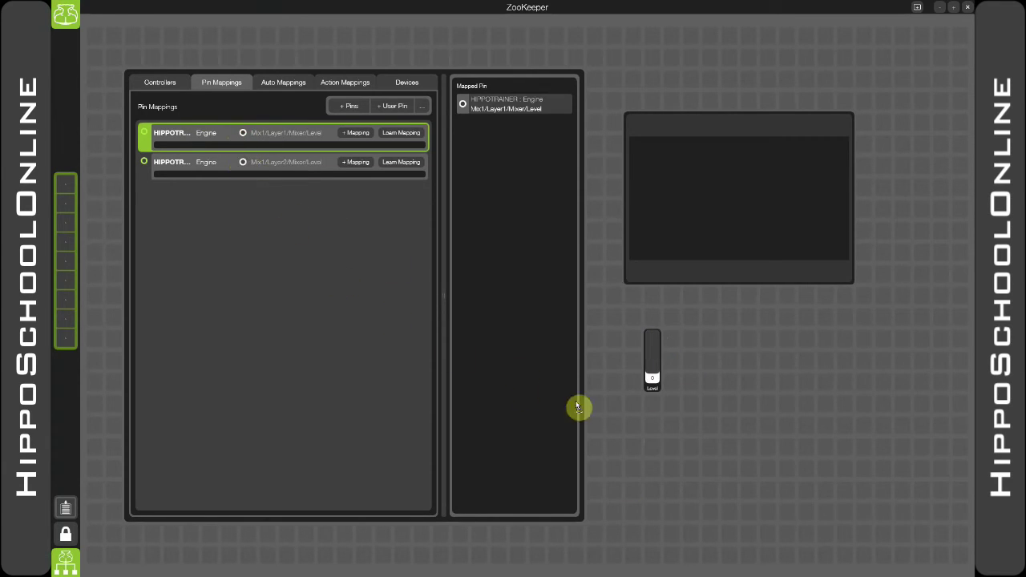
drag(577, 408, 694, 339)
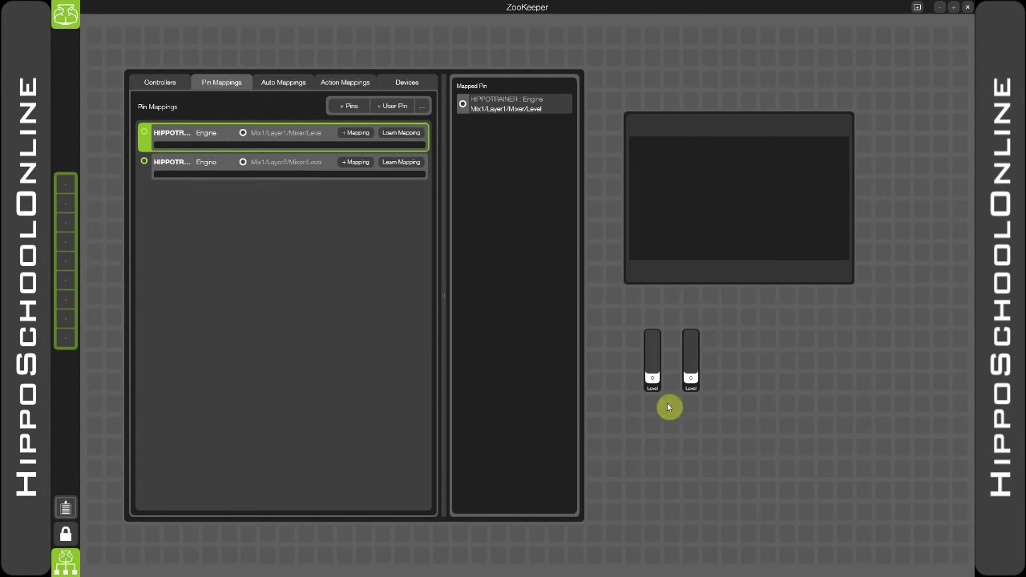
drag(654, 378, 704, 385)
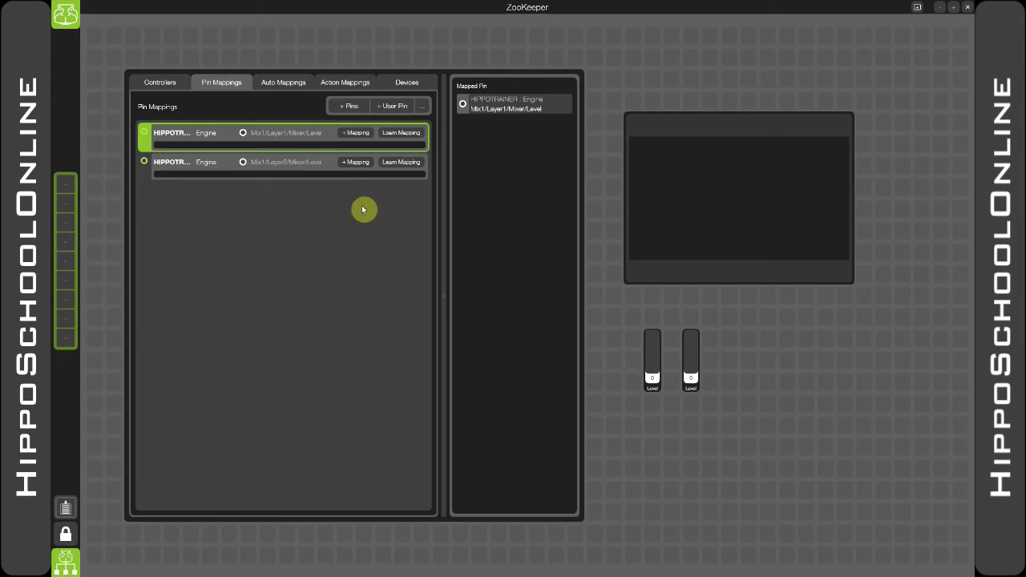
- Learn a MIDI controller 81 mapping for the Layer1 Level pin, then start a Layer2 mapping
click(401, 133)
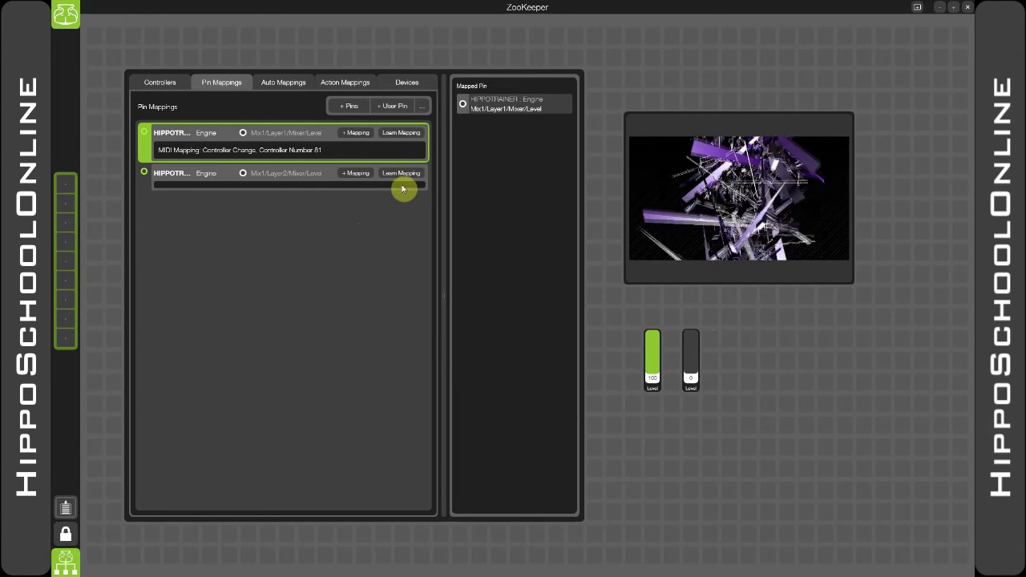
click(353, 175)
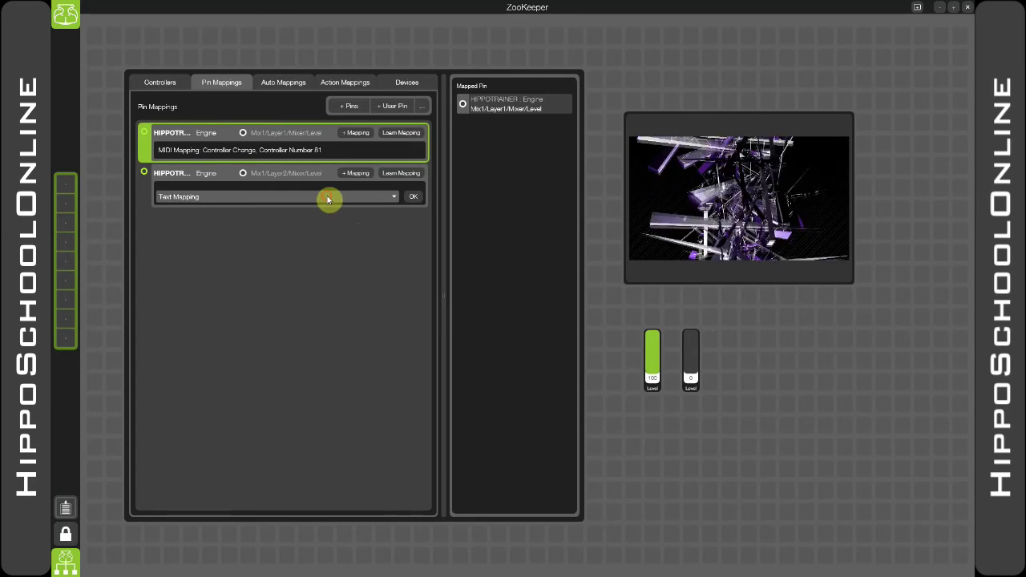
- Add a Text Mapping to the Layer2 Level pin and bring up its options menu
click(330, 199)
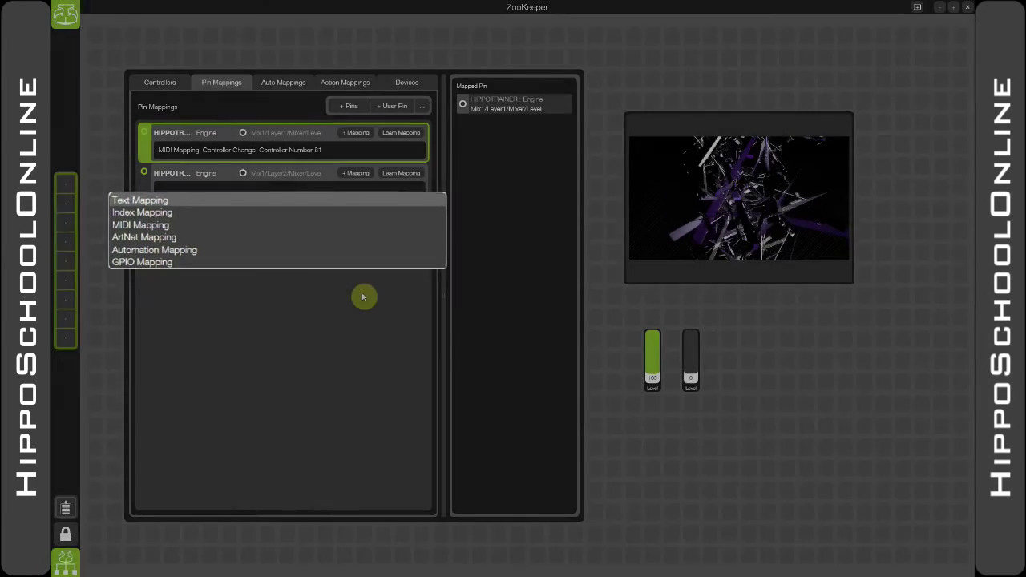
click(361, 293)
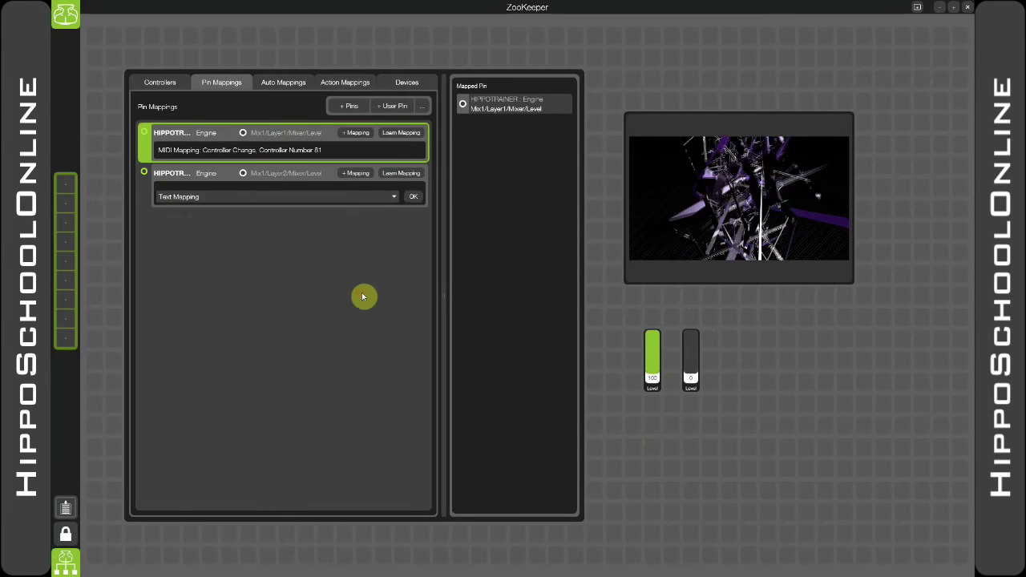
click(413, 196)
click(291, 195)
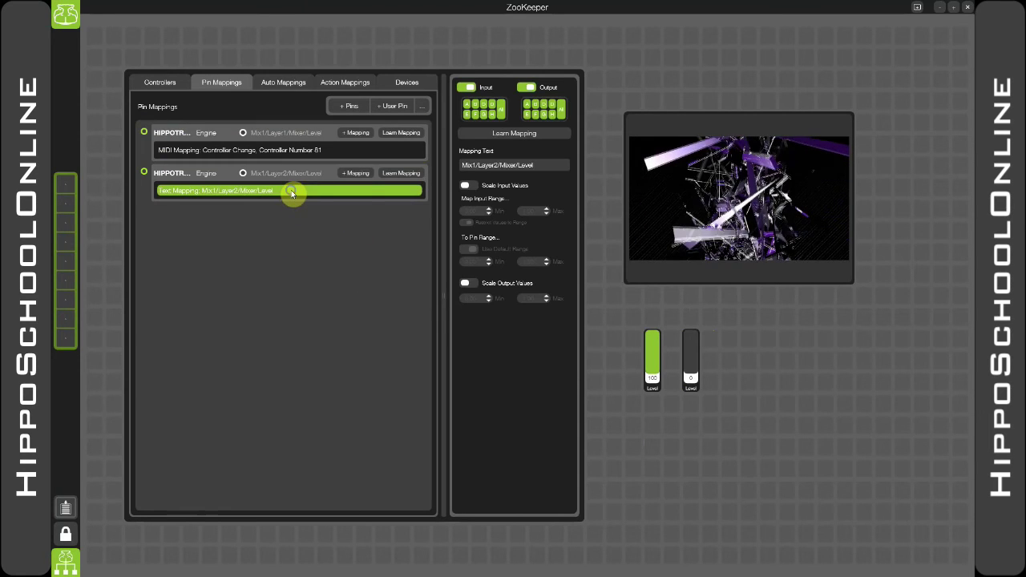
right_click(292, 194)
- Delete the Layer2 text mapping and learn a MIDI mapping on controller 83 instead
click(334, 198)
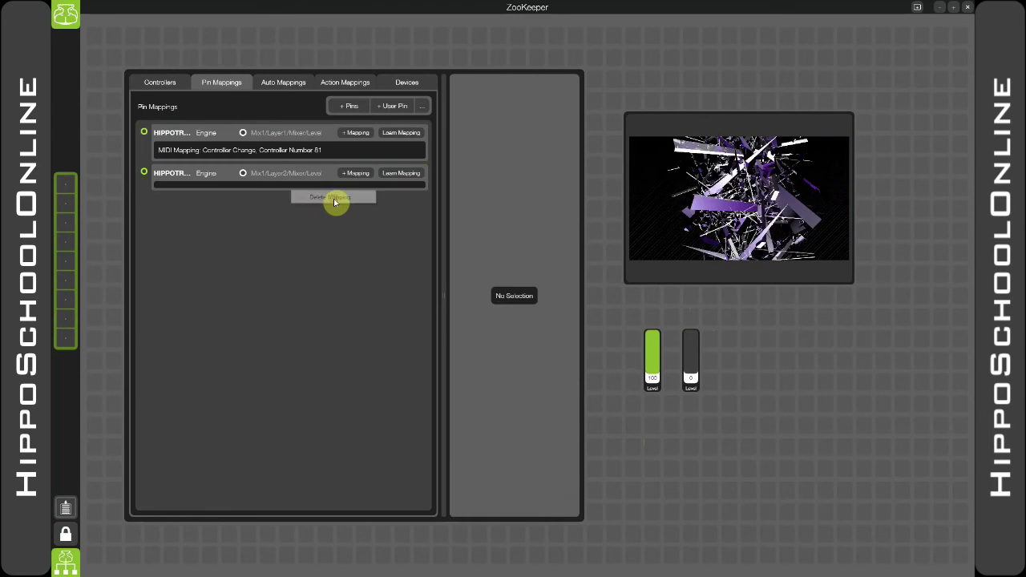
click(409, 174)
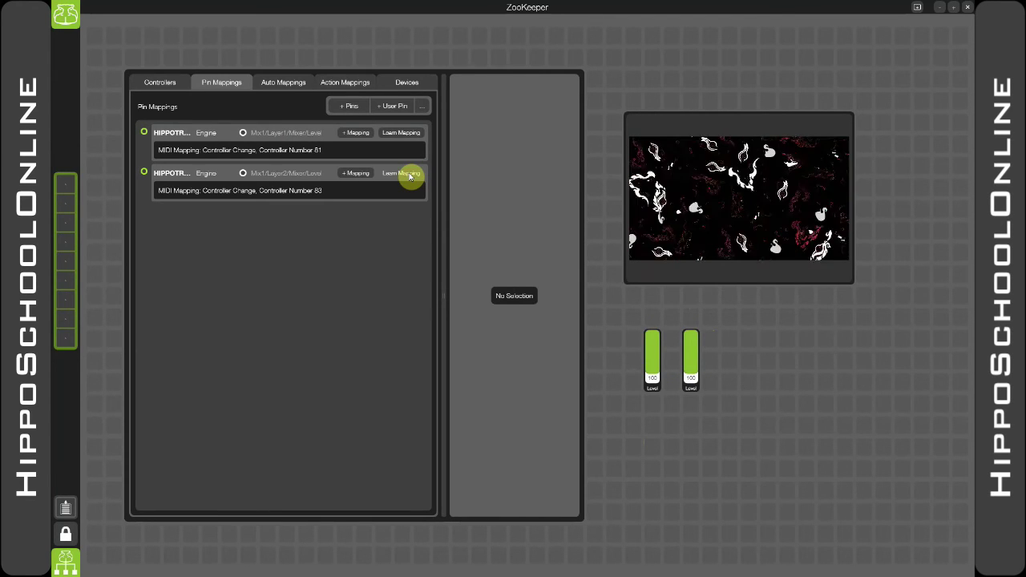
- Show the Layer2 MIDI mapping settings: channel 3, Controller Change, controller 83, 0–127 scaling
click(265, 192)
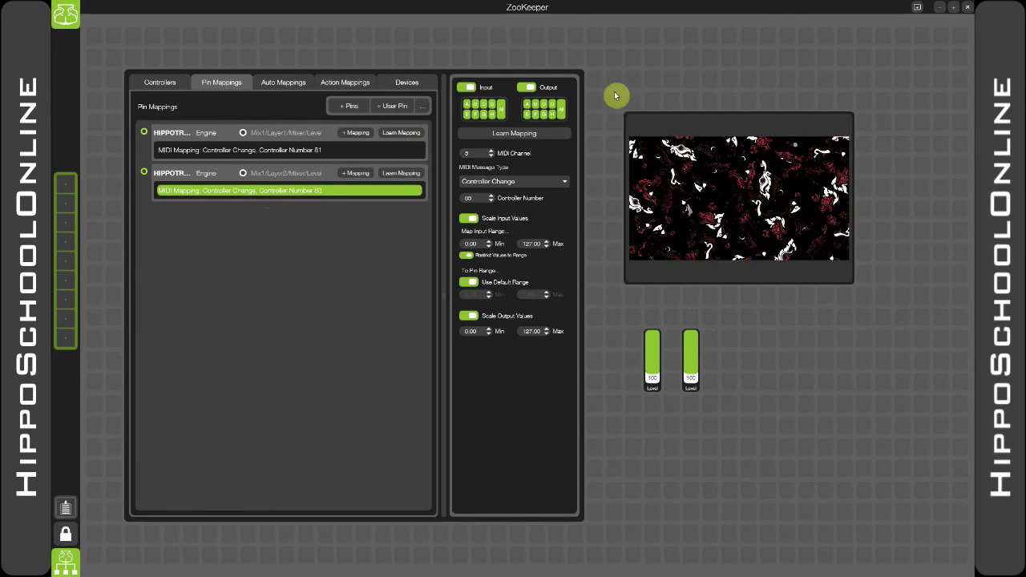